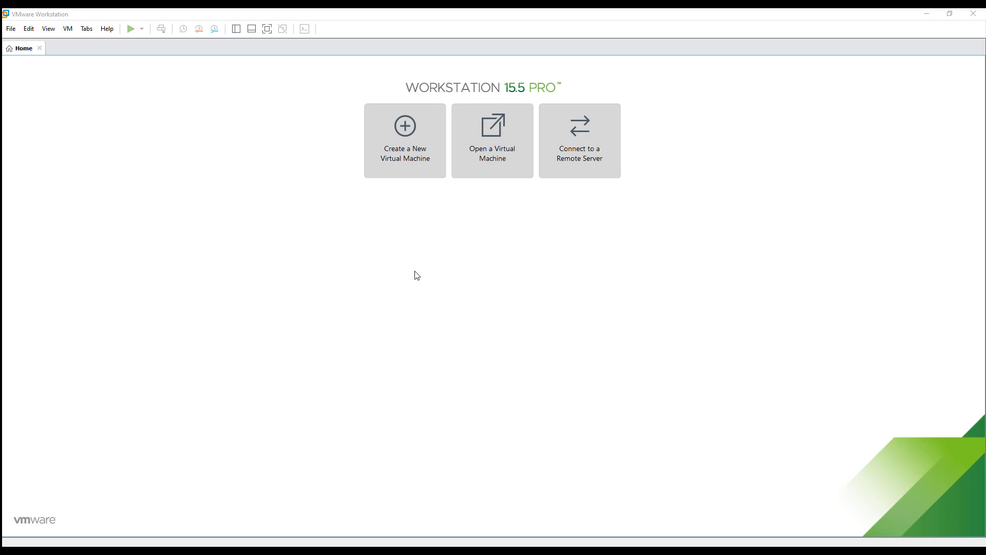
Start a typical new virtual machine from the ubuntu-20.04-live-server-amd64 ISO.
left_click(406, 153)
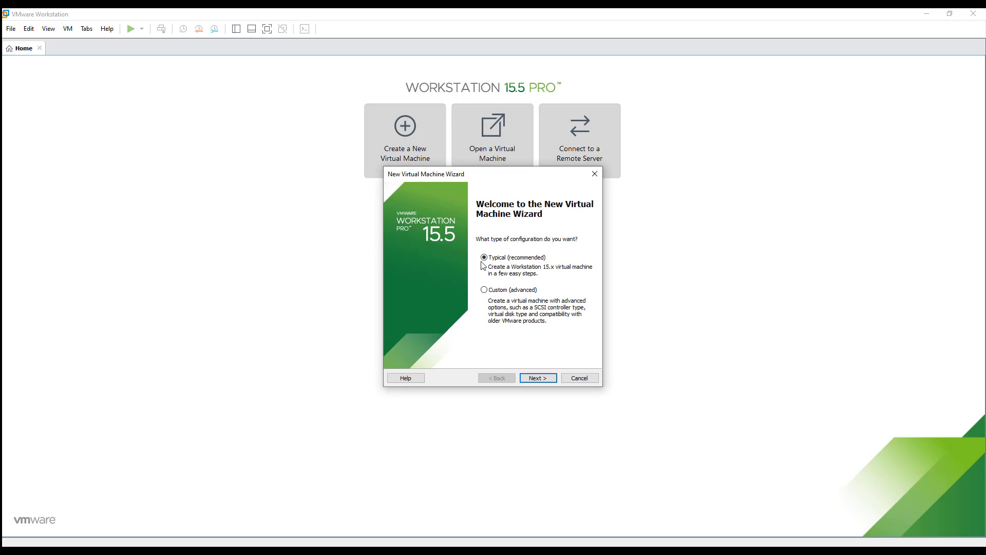
left_click(538, 378)
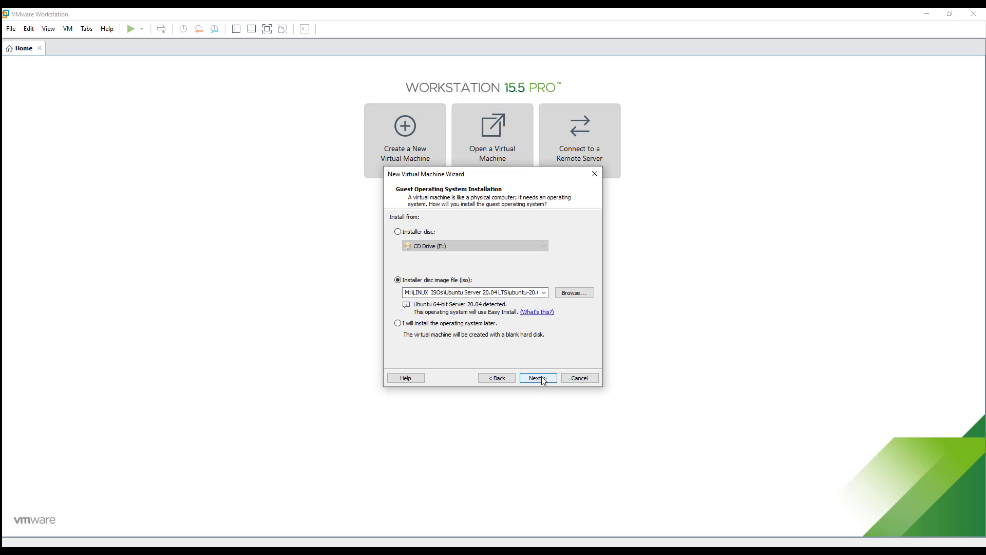
left_click(572, 293)
left_click(549, 259)
left_click(786, 442)
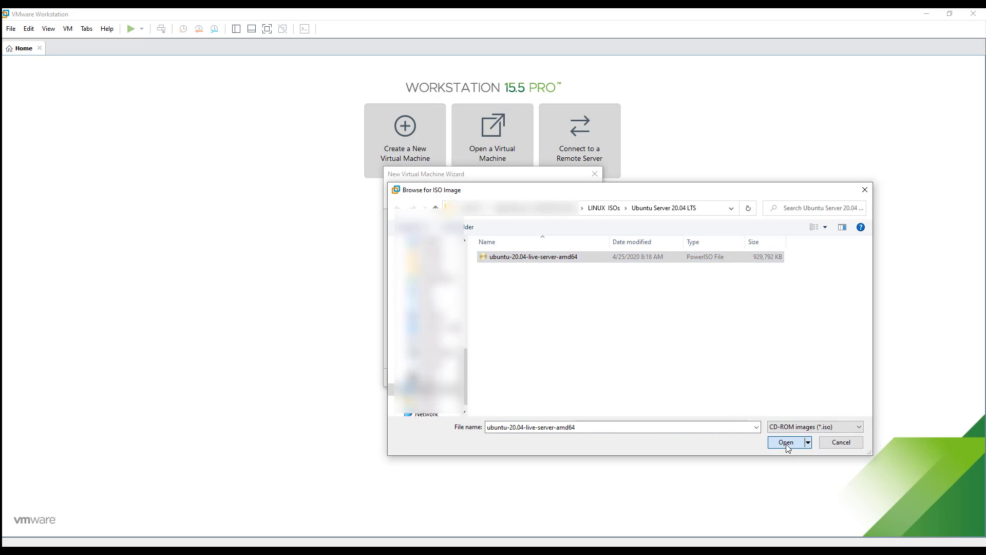
left_click(538, 378)
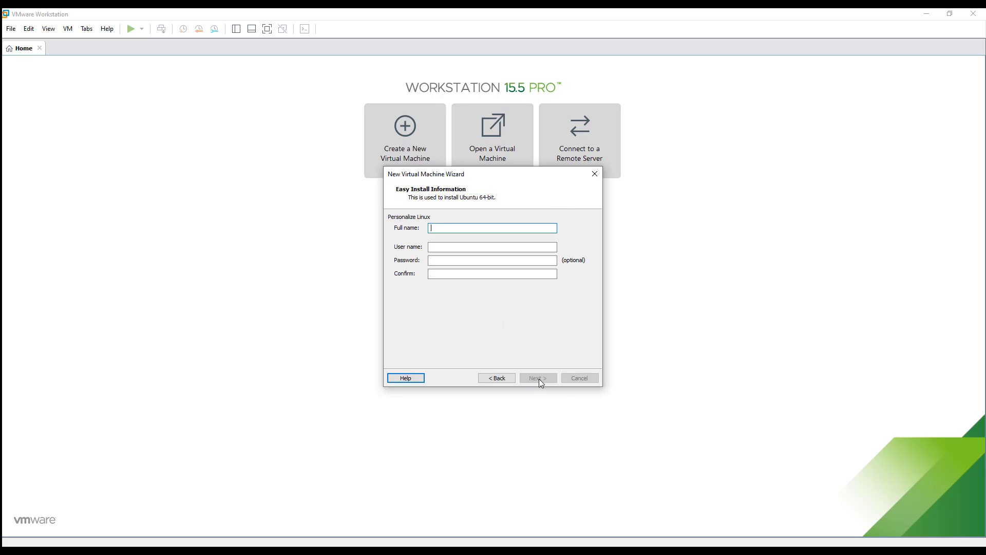
Enter the Easy Install full name, user name and matching password, then continue.
type("Linux Innovations")
key("Tab")
type("linn")
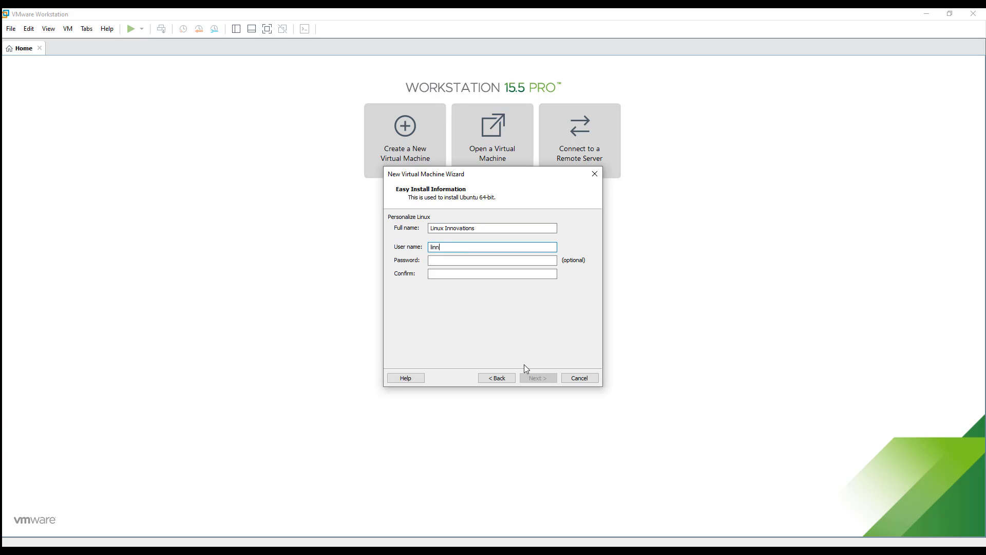
type("ovations")
key("Tab")
type("1234567890123")
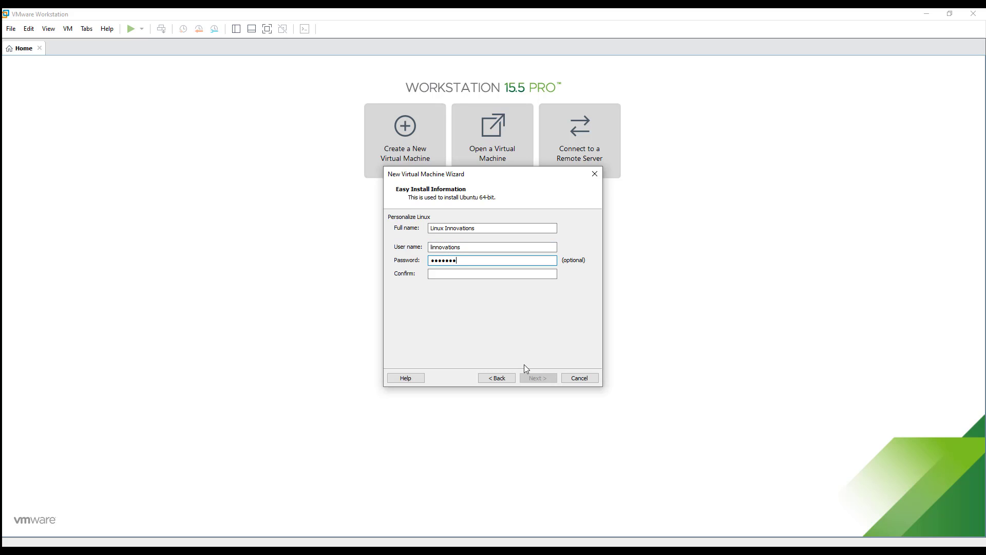
type("456")
key("Tab")
type("12345678901234")
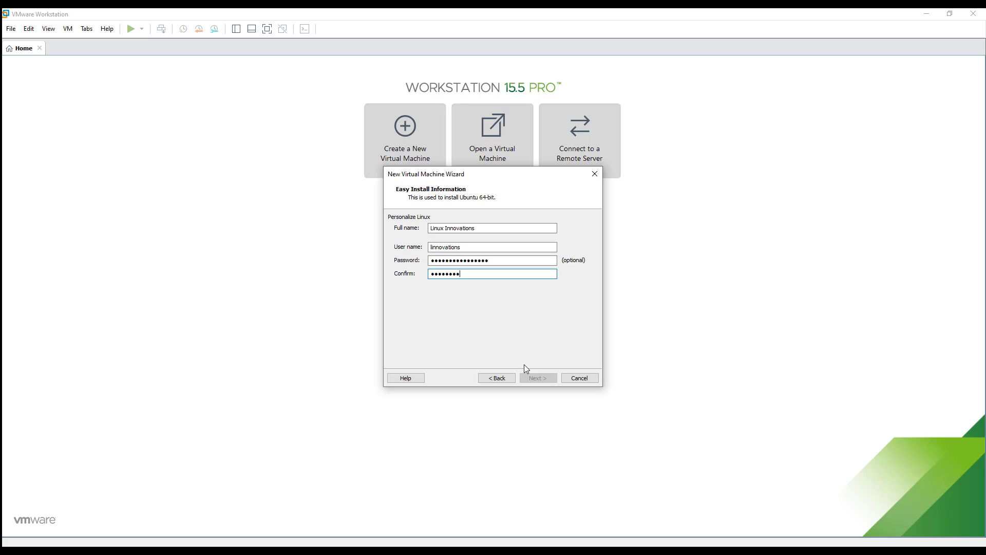
type("56")
key("Return")
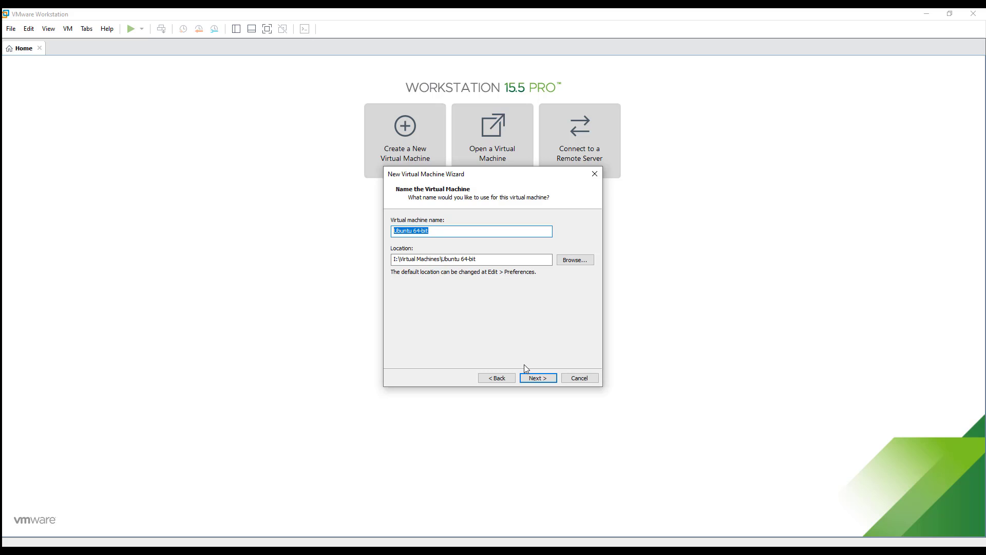
Name the virtual machine Ubuntu-20.4 and advance to the 20 GB disk capacity step.
type("Ubuntu-20.")
left_click(545, 381)
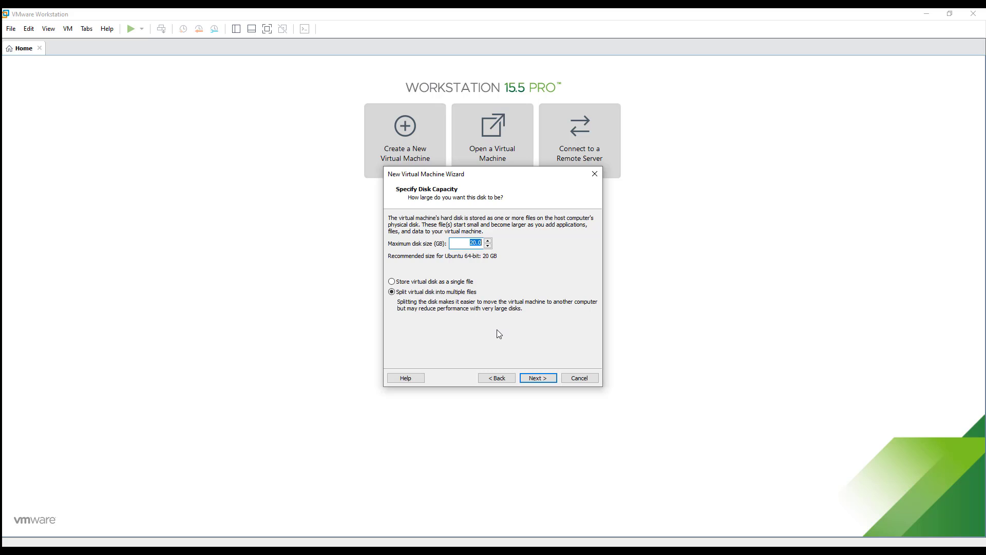
Keep the 20 GB disk and set the machine to 2 processors under Customize Hardware.
left_click(541, 378)
left_click(449, 321)
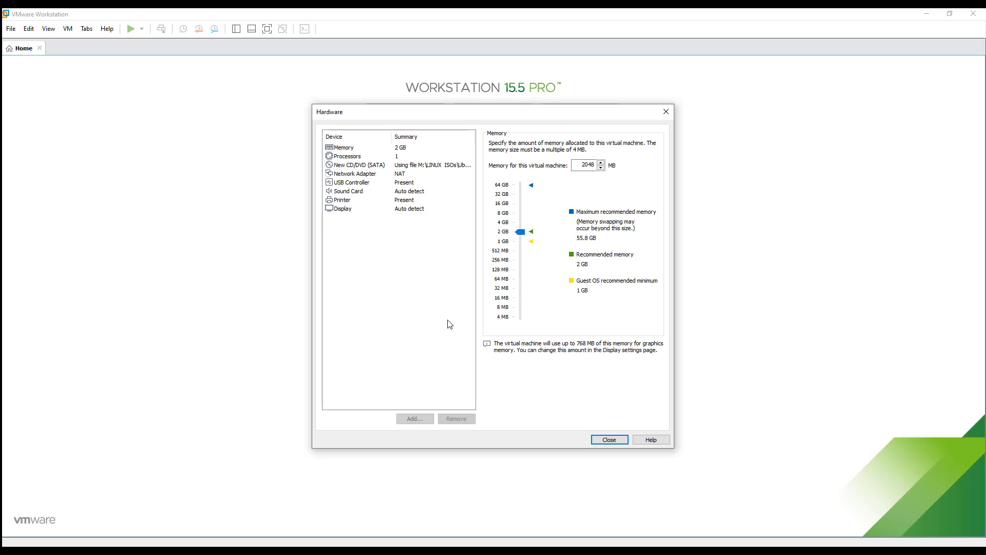
left_click(404, 149)
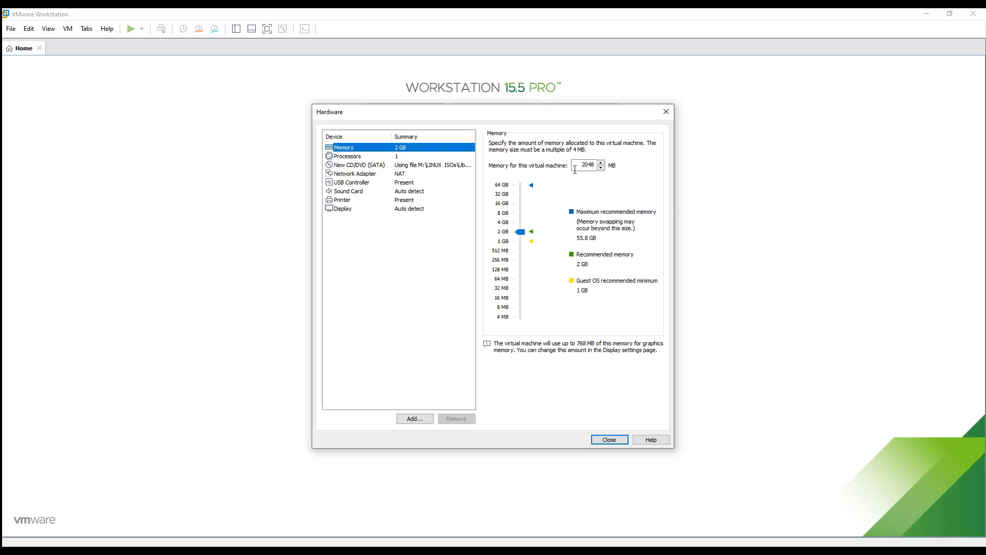
left_click(416, 159)
left_click(606, 145)
left_click(595, 160)
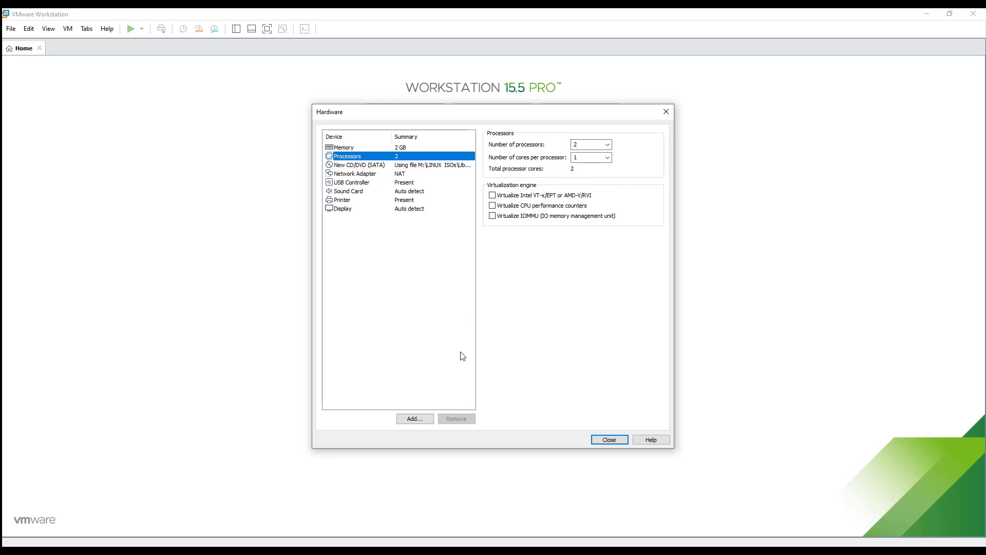
left_click(608, 440)
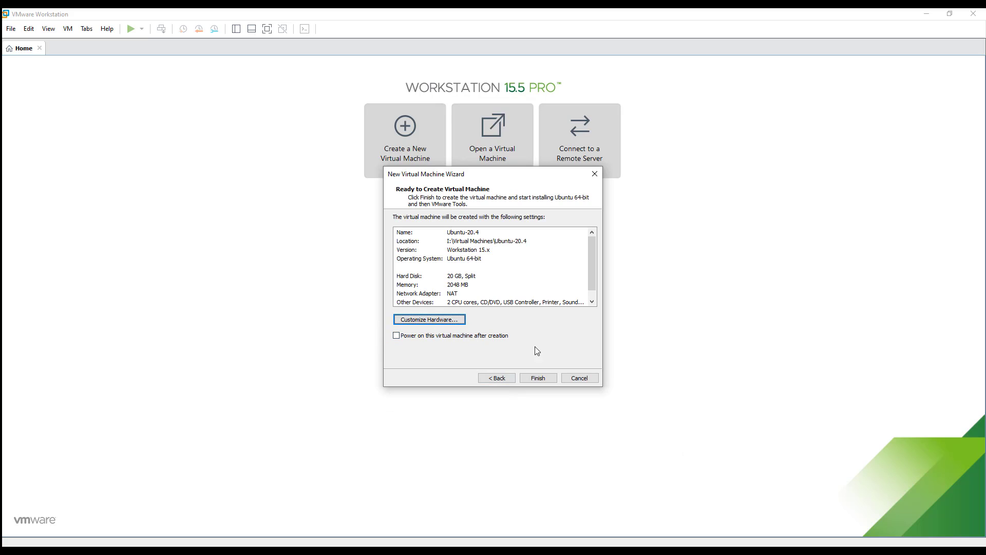
Create the Ubuntu-20.4 machine and remove its extra autoinst.iso CD/DVD (SATA) drive.
left_click(542, 377)
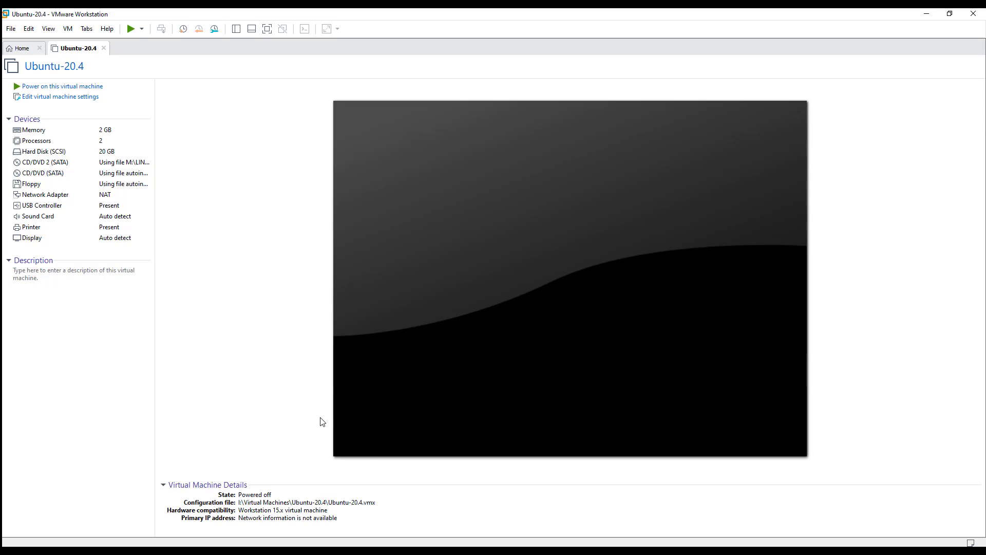
left_click(74, 100)
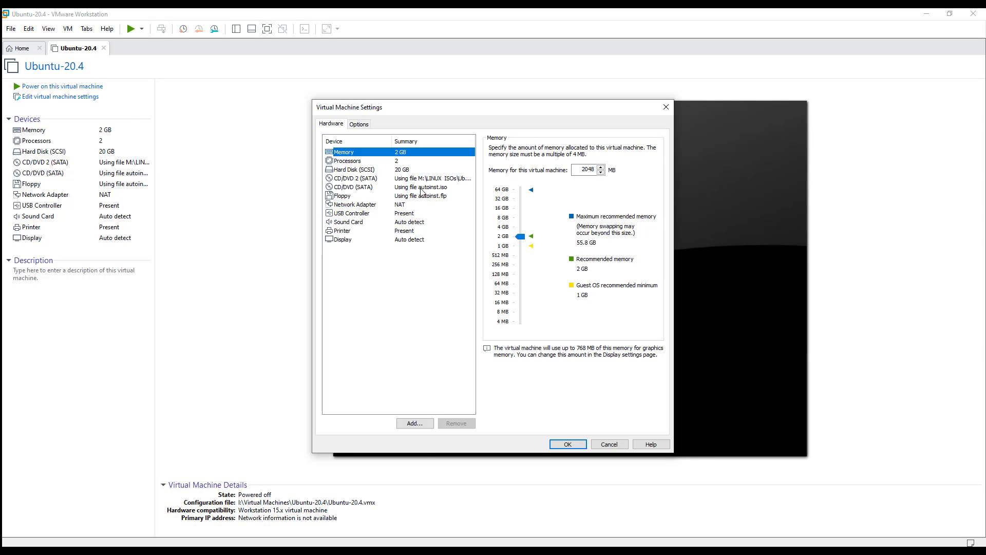
left_click(421, 188)
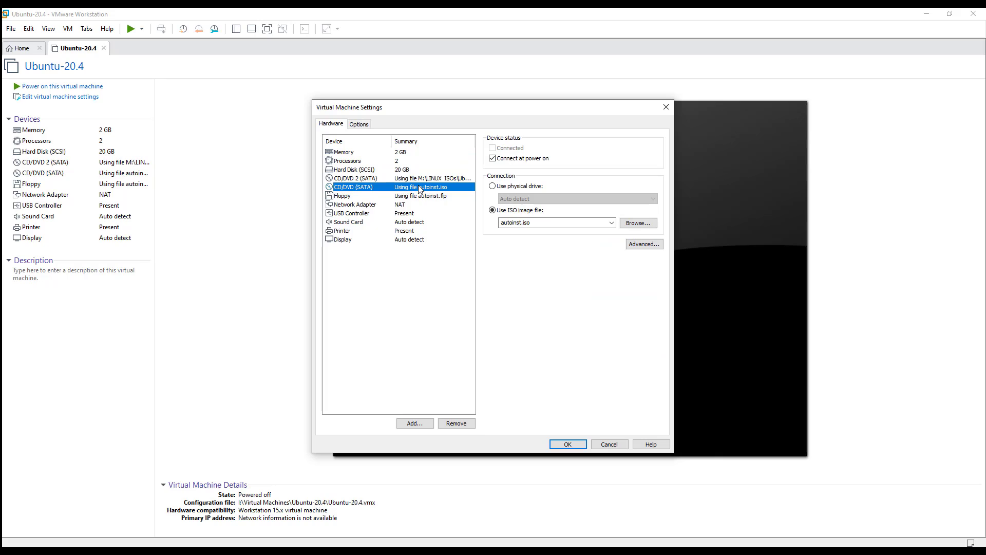
left_click(457, 423)
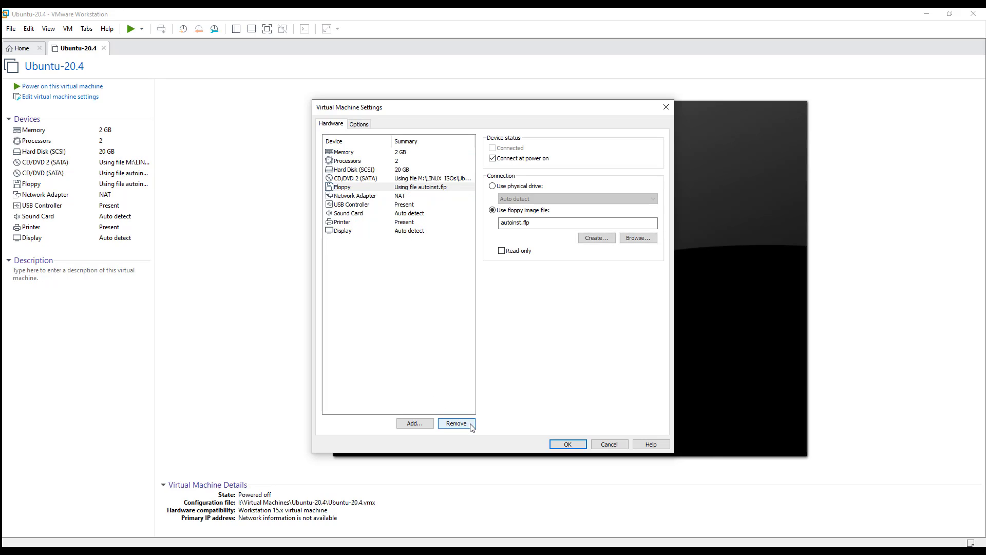
left_click(573, 448)
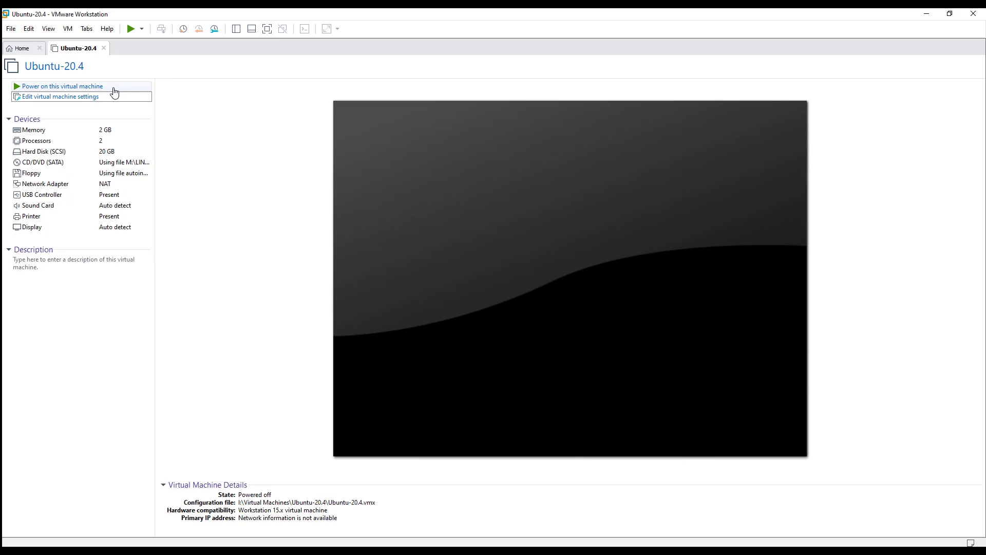
Power on Ubuntu-20.4 and capture keyboard input in the VM console.
left_click(97, 86)
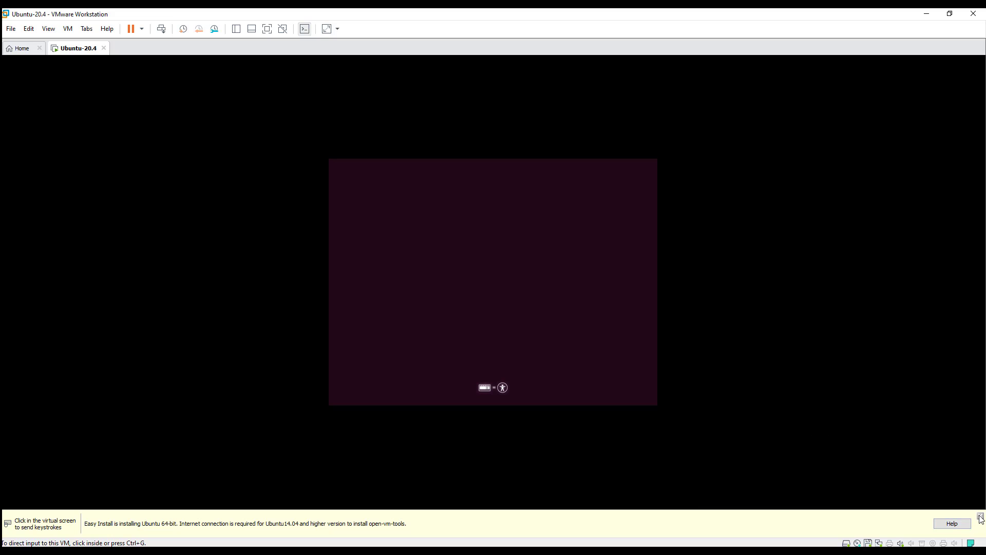
left_click(465, 296)
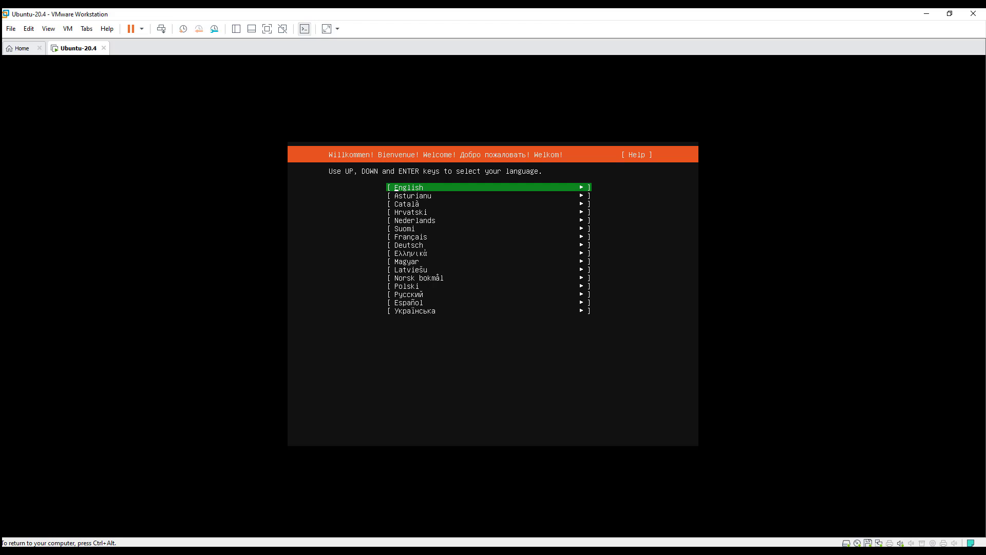
Accept English, the English (US) keyboard, default network, no proxy and the default mirror.
key("Return")
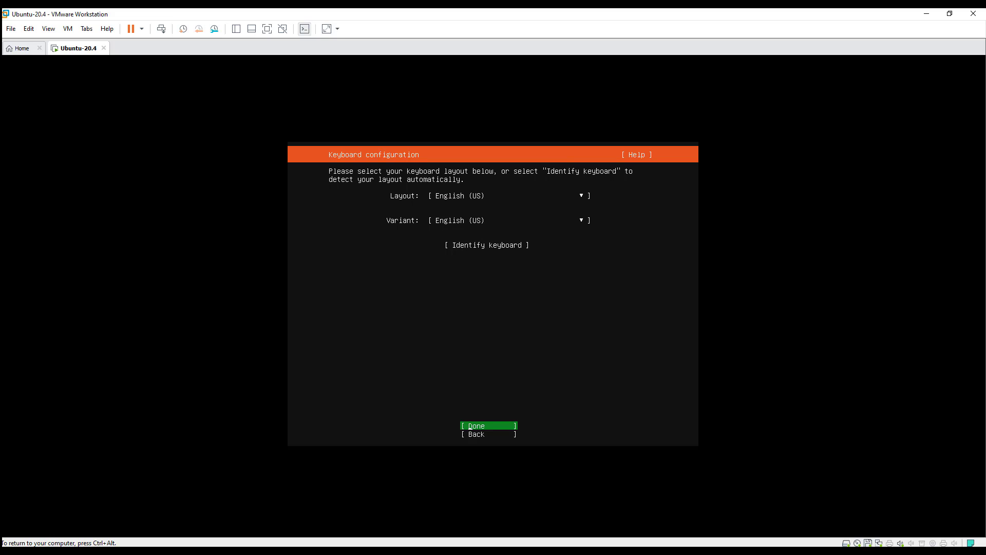
key("Return")
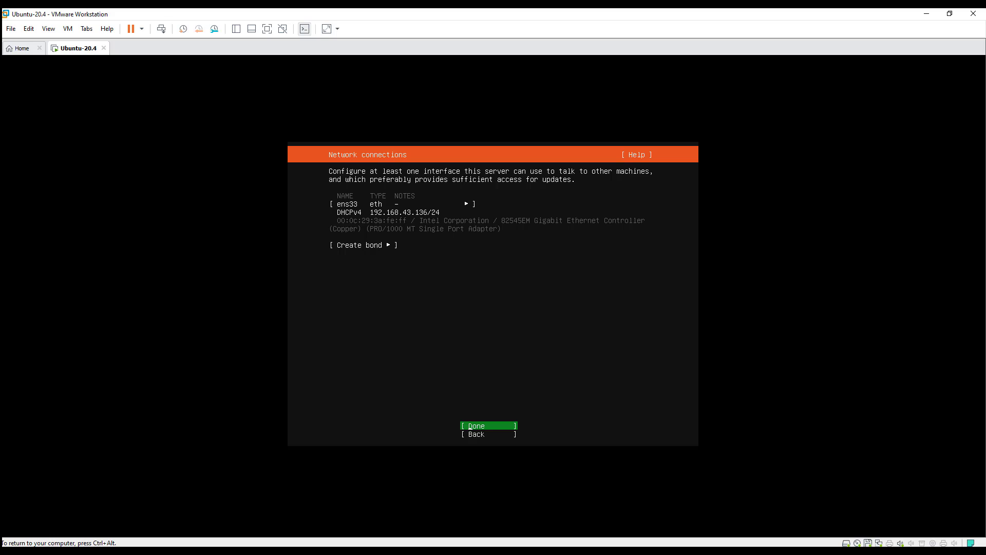
key("Return")
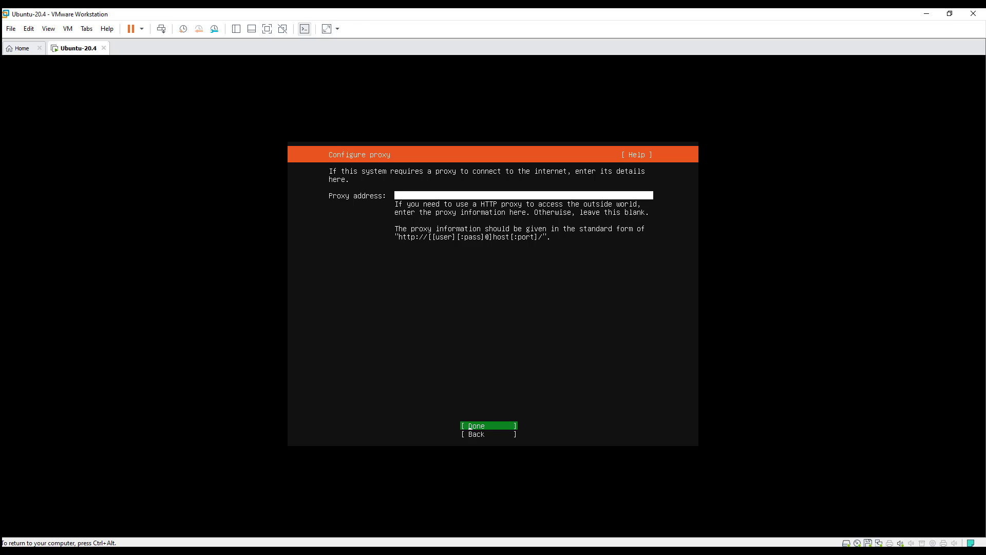
key("Return")
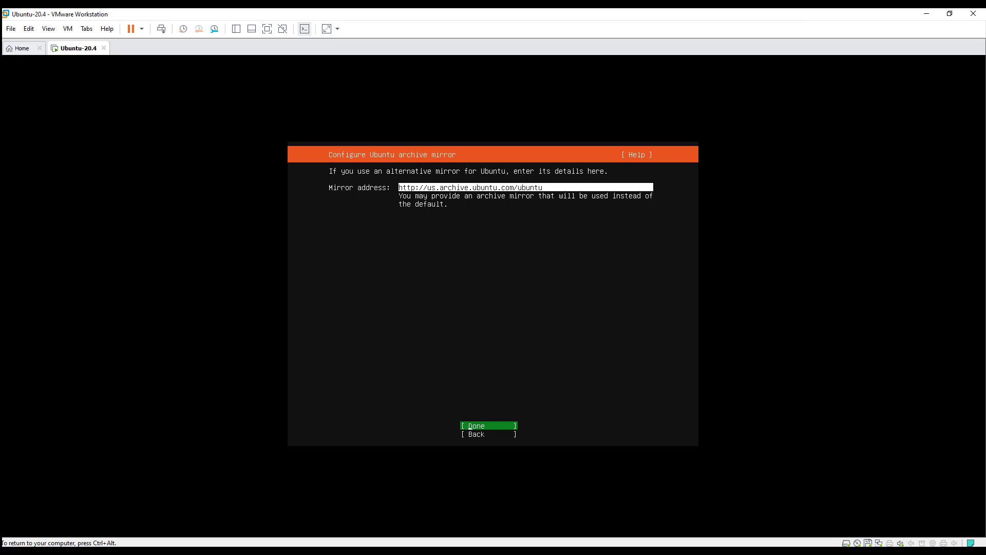
key("Return")
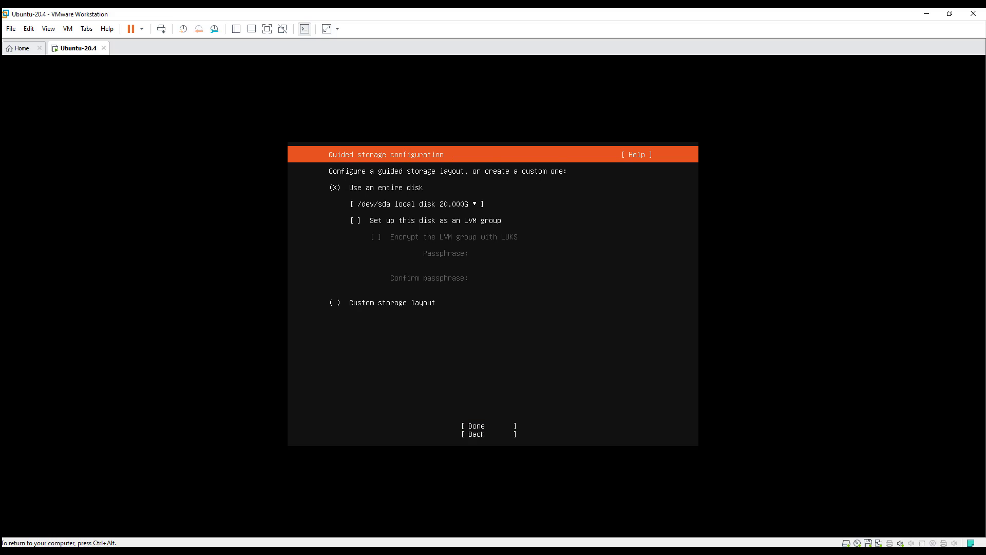
Use the whole 20 GB disk as an LVM group and confirm formatting with Continue.
key("Down")
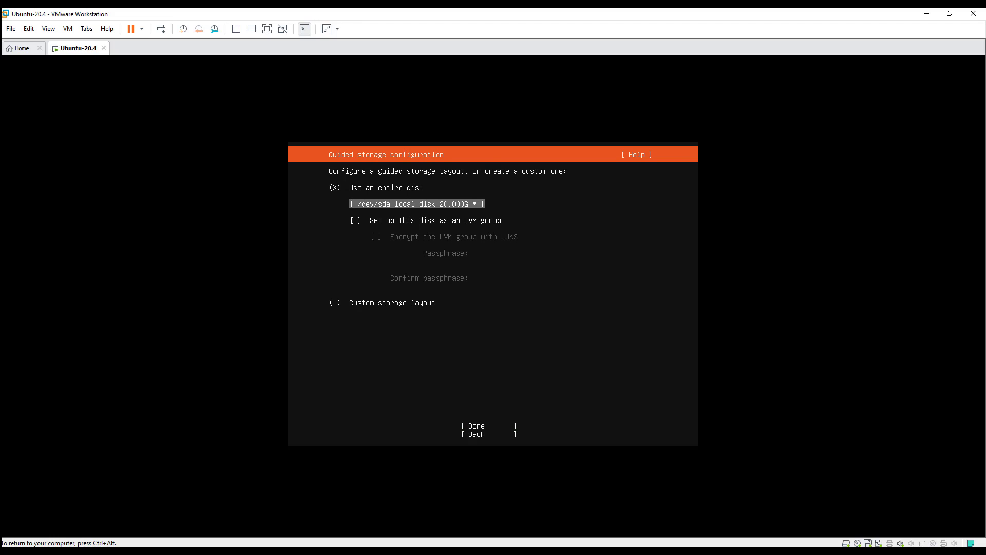
key("Down")
key("space")
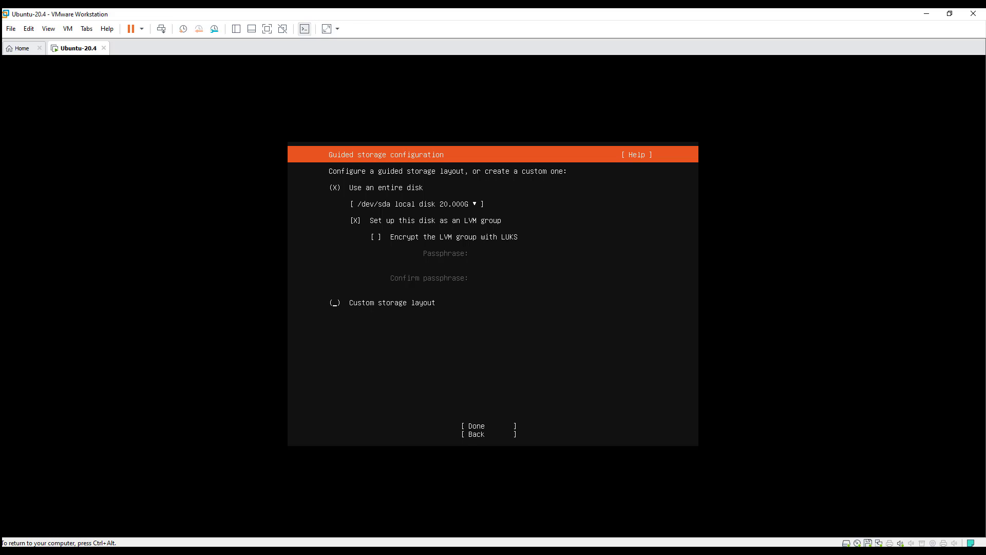
key("Down")
key("Return")
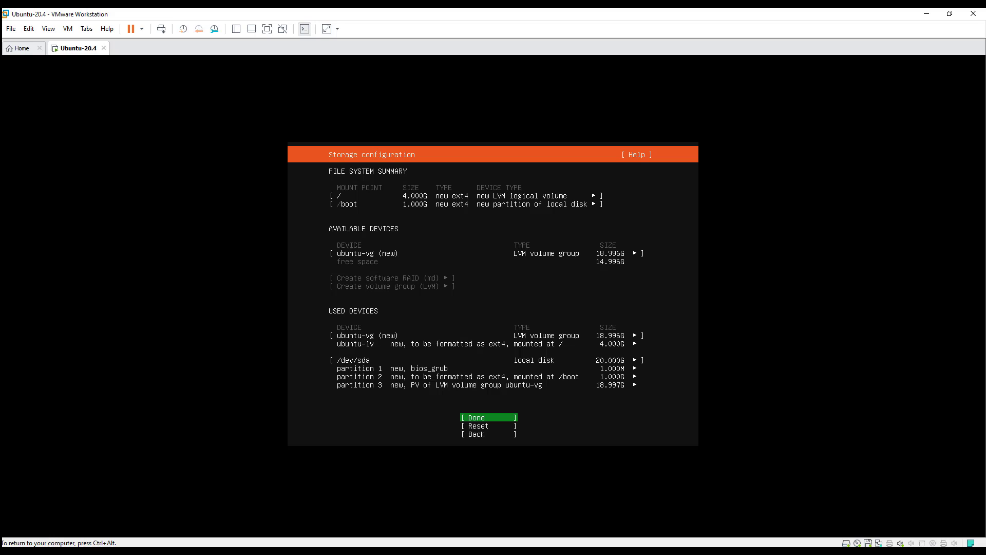
key("Return")
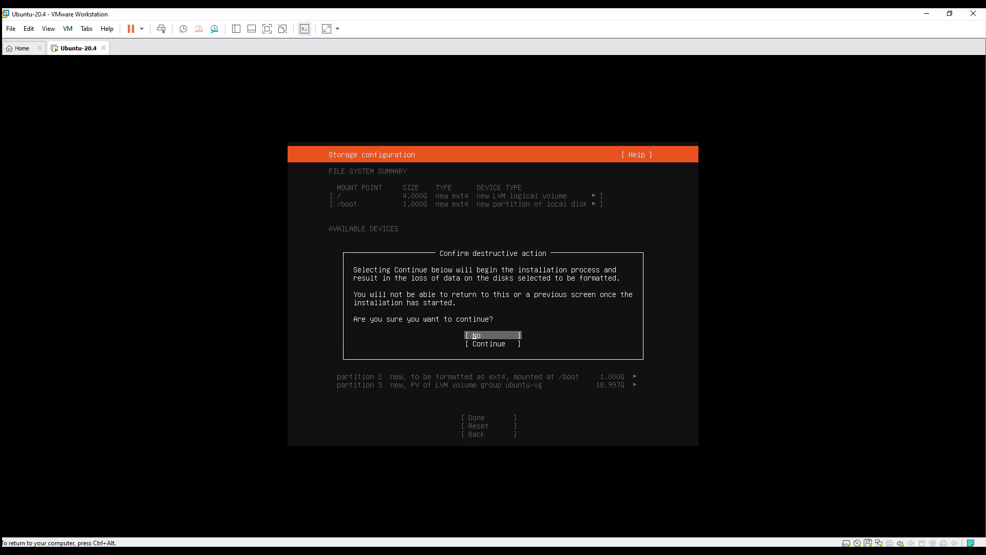
key("Down")
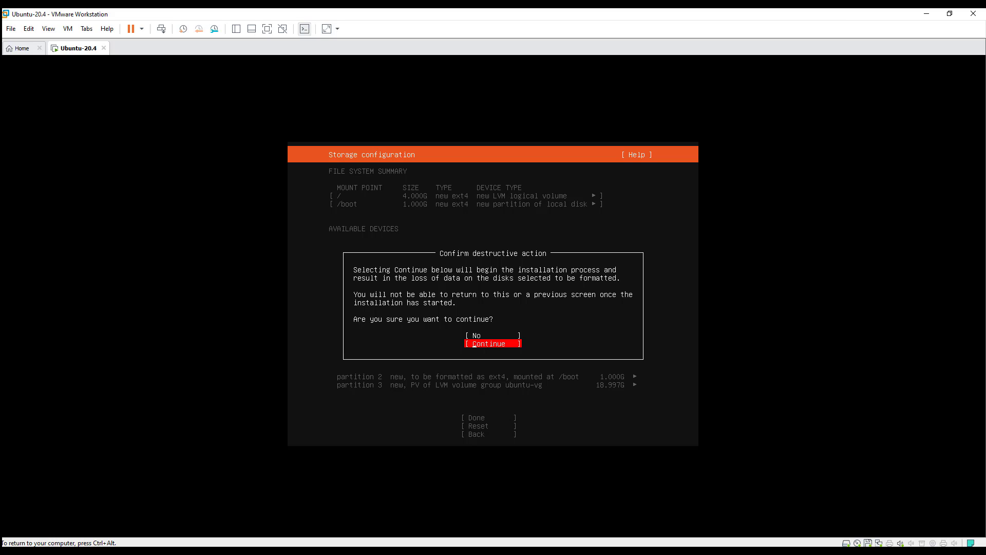
key("Return")
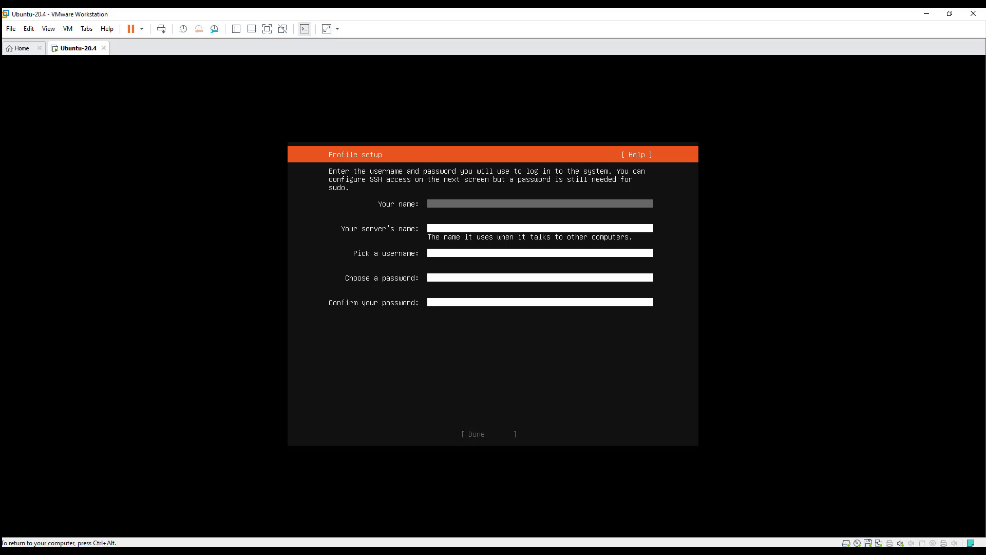
Enter the profile's full name and set the server name to ubuntu-20-4.
type("Linux Innovations")
key("Tab")
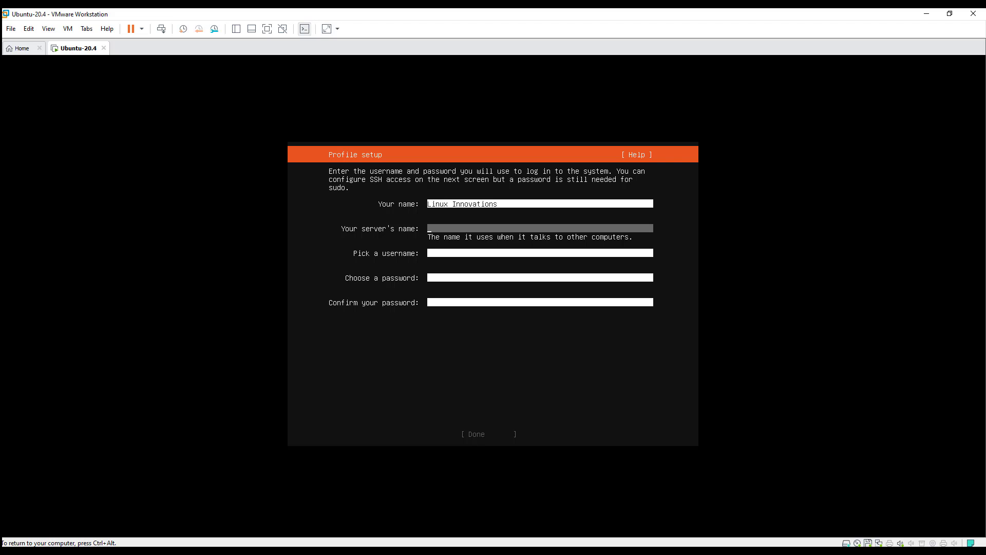
type("ubuntu-20-4")
Fill in the username and confirmed password, submit the profile, and enable OpenSSH server.
key("Tab")
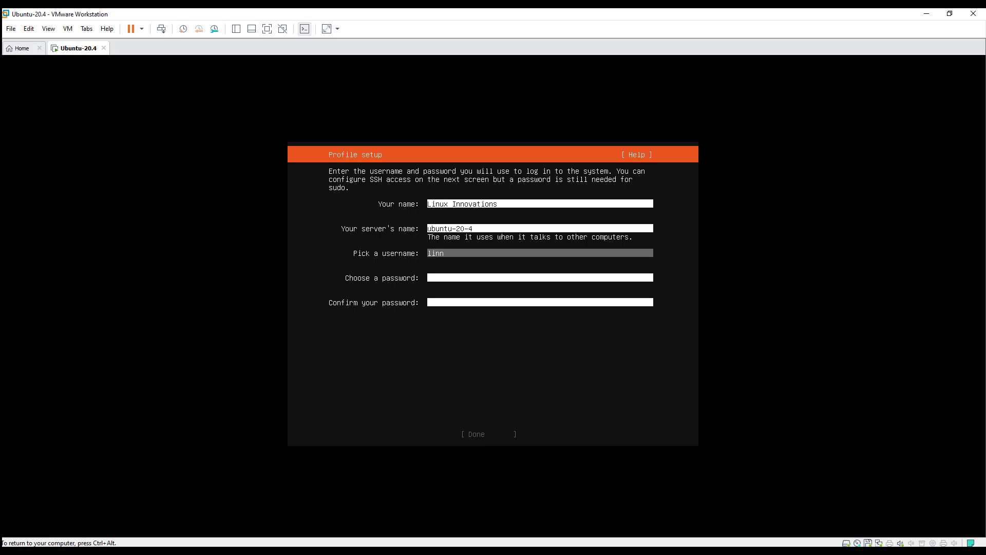
key("BackSpace")
key("BackSpace")
key("BackSpace")
key("BackSpace")
type("linnovations")
key("Tab")
type("*****")
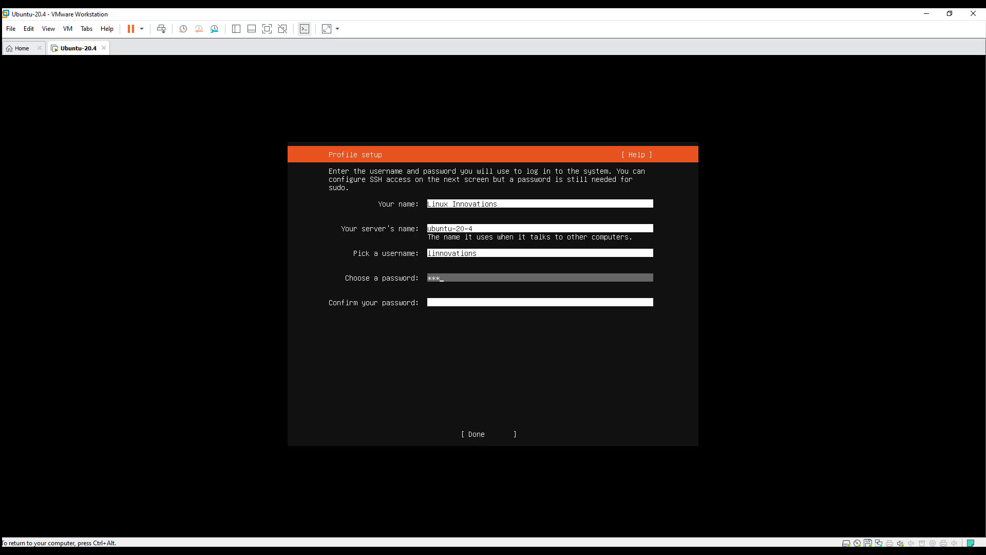
type("***********")
key("Tab")
type("****************")
key("Tab")
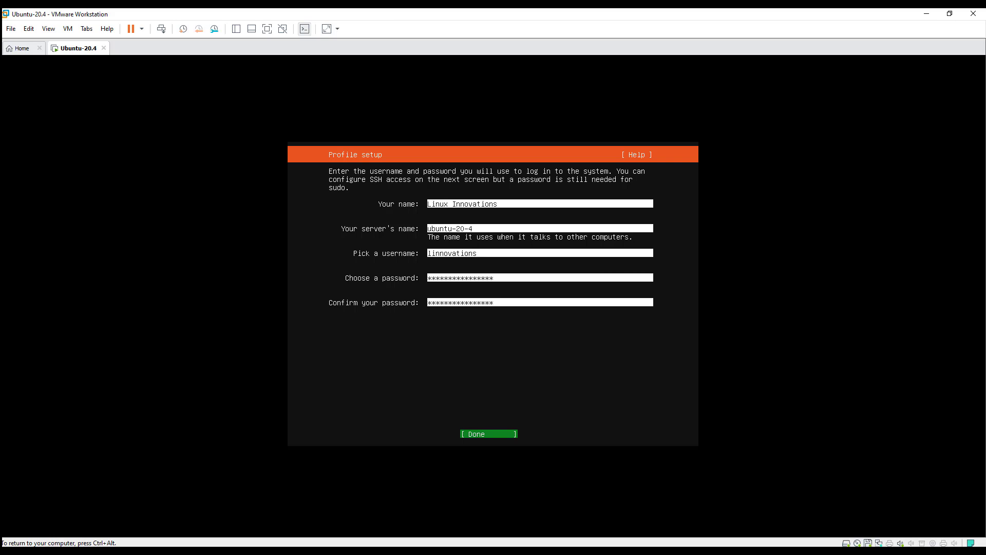
key("Return")
key("space")
key("Tab")
key("Tab")
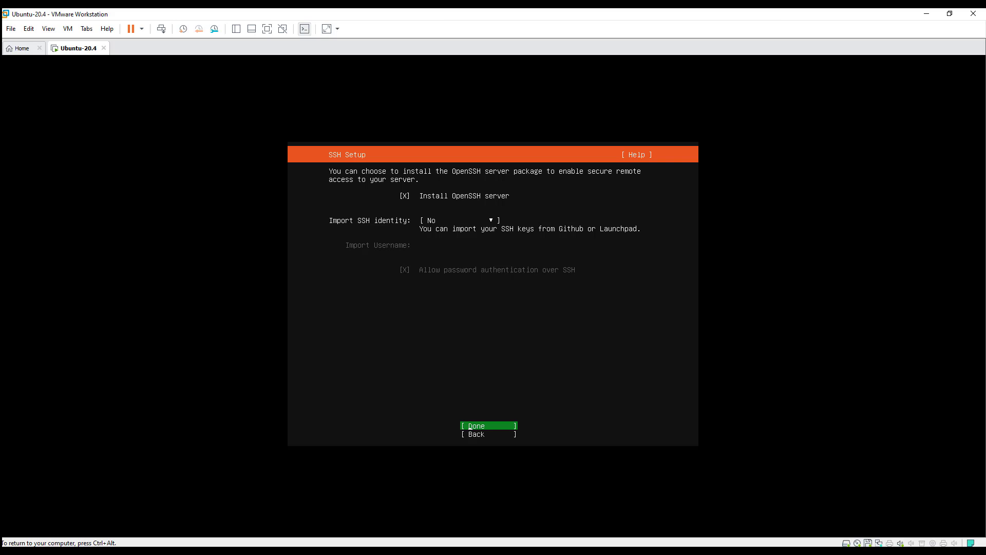
Accept SSH settings, skip all featured snaps, and choose Reboot once installation completes.
key("Return")
key("Tab")
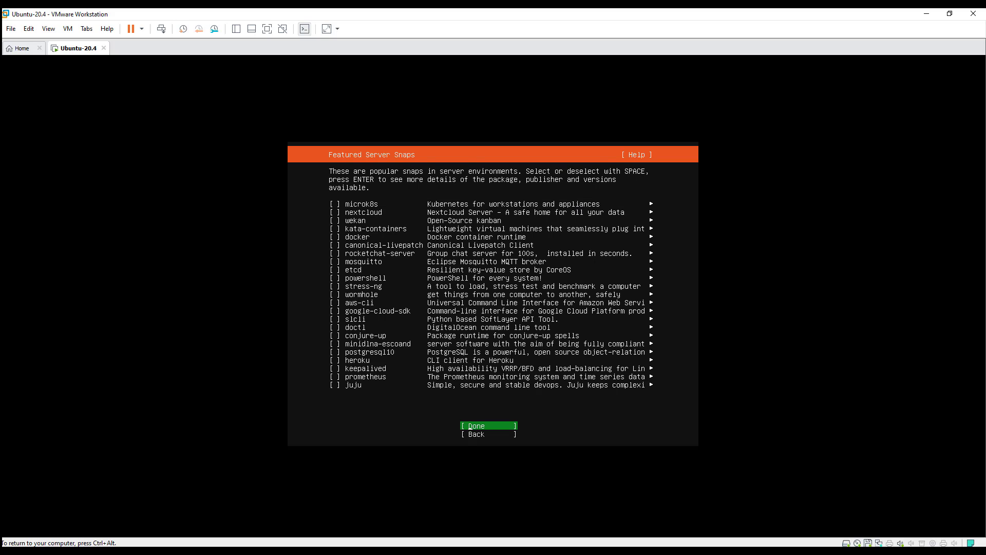
key("Return")
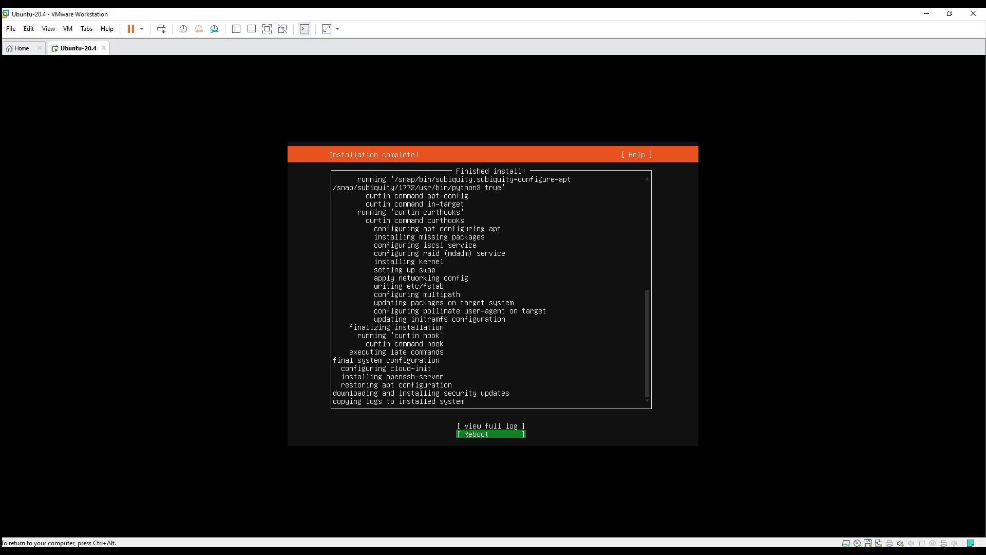
key("Return")
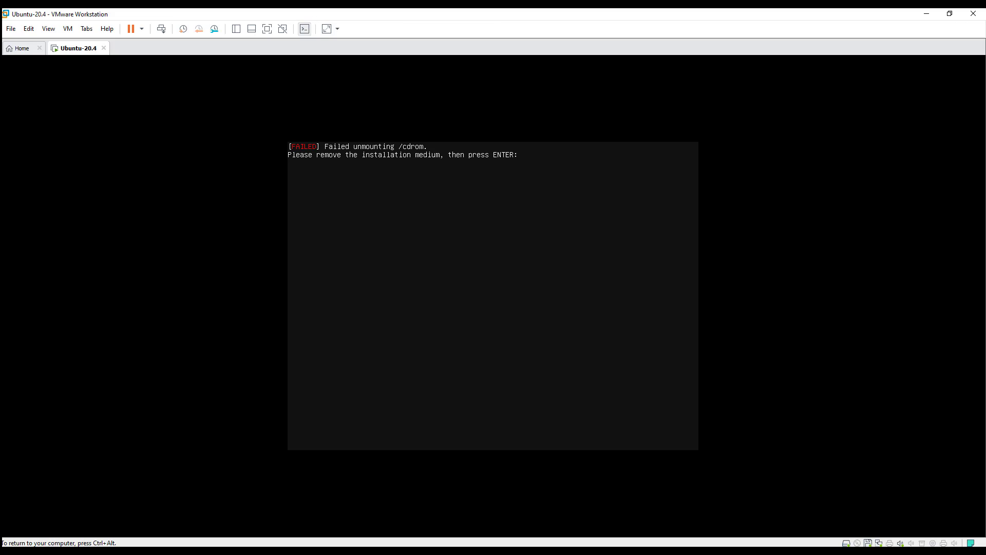
Confirm the remove-installation-medium prompt so the reboot continues to the login.
key("Return")
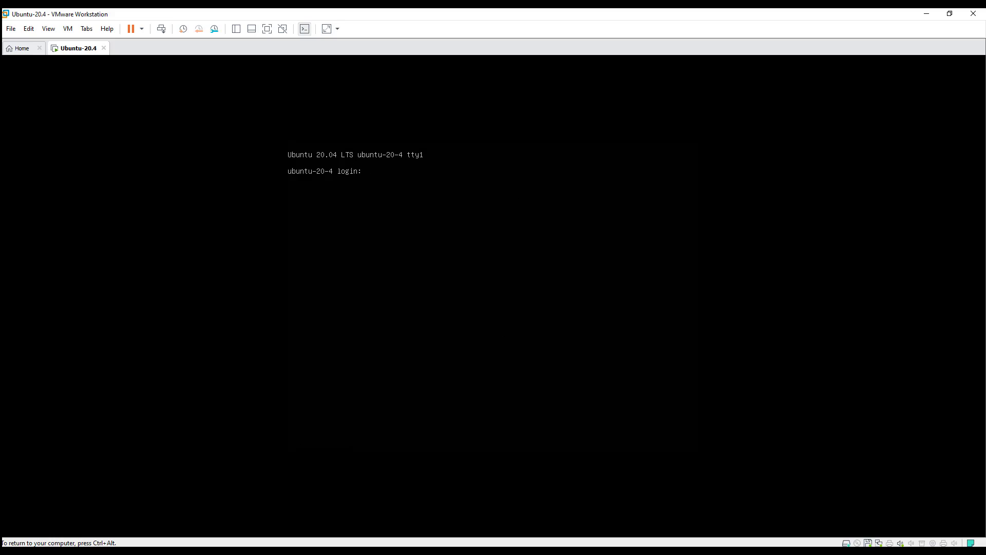
Log in to the Ubuntu server console with the account username and password.
type("inn")
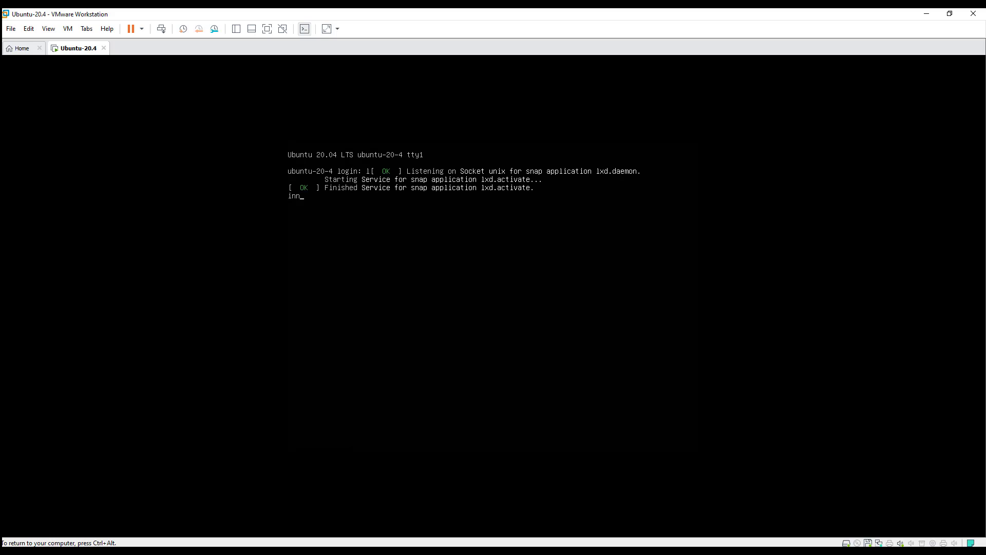
type("ovations")
key("Return")
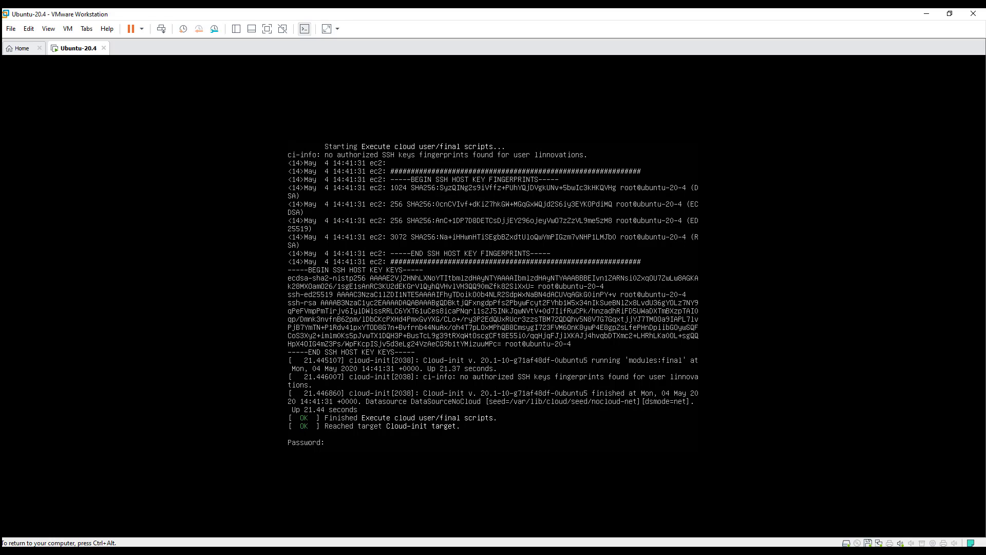
key("Return")
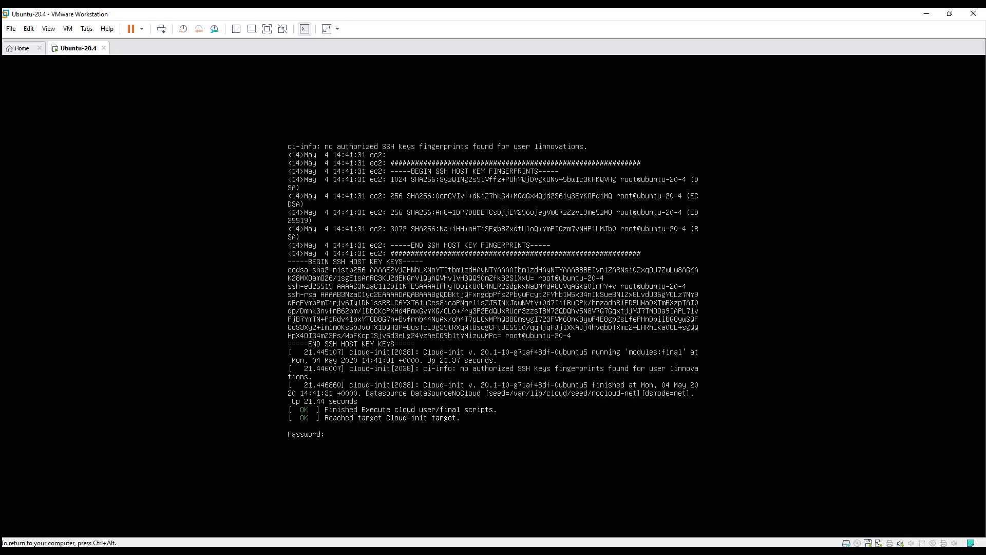
Clear the console screen to a fresh shell prompt.
type("clear")
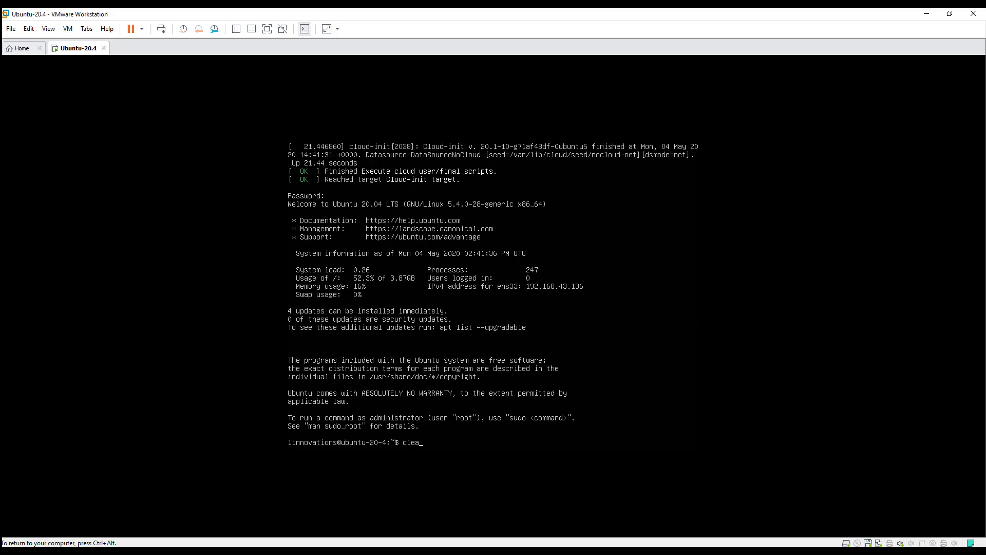
key("Return")
type("cat /")
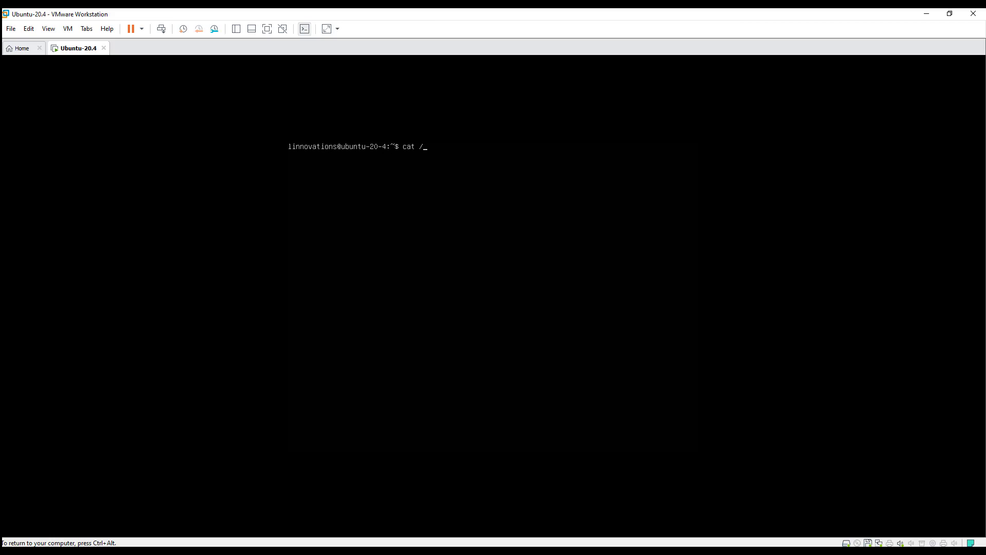
type("etc/lsb-release")
Confirm /etc/lsb-release reports Ubuntu 20.04 LTS, then power off with 'sudo shutdown -h now'.
key("Return")
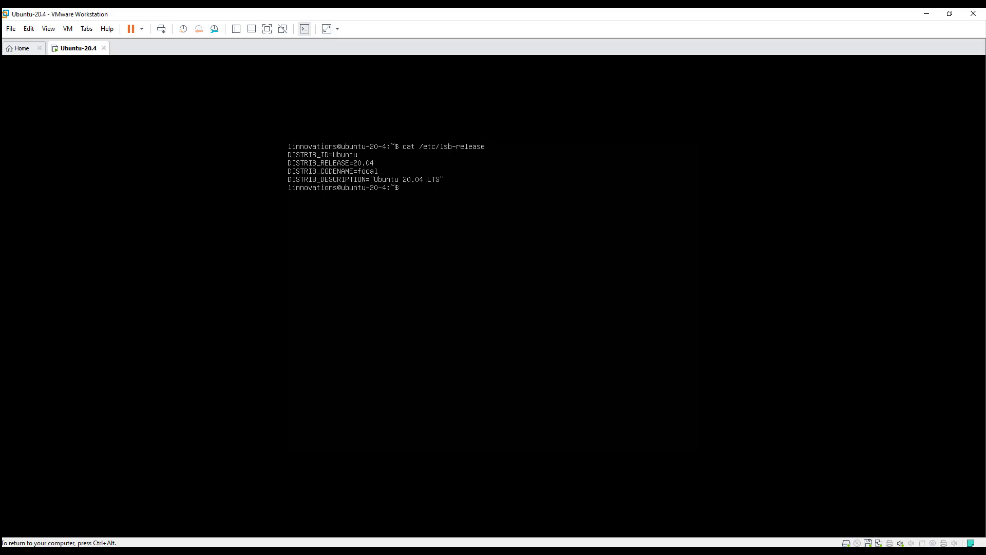
type("sudo shutdown -h now")
key("Return")
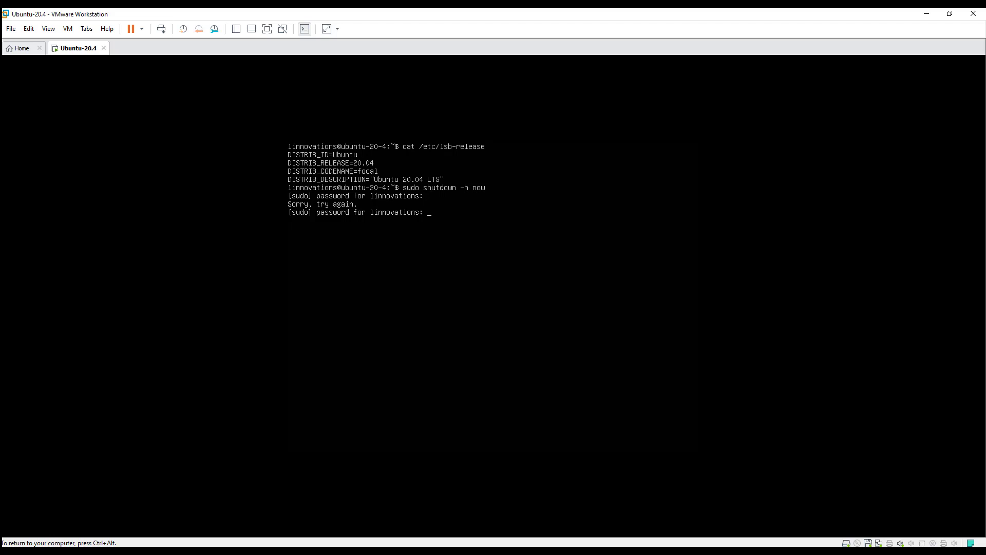
key("Return")
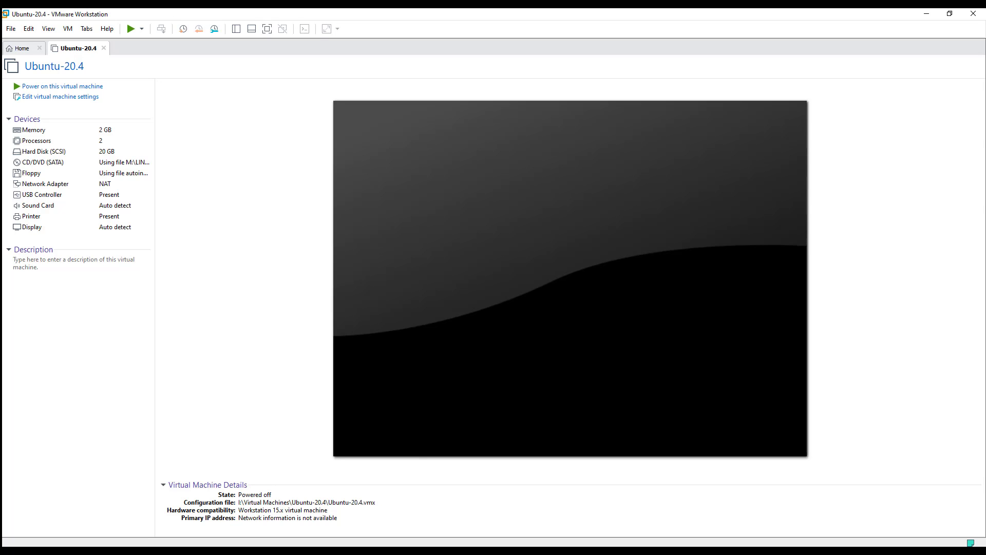